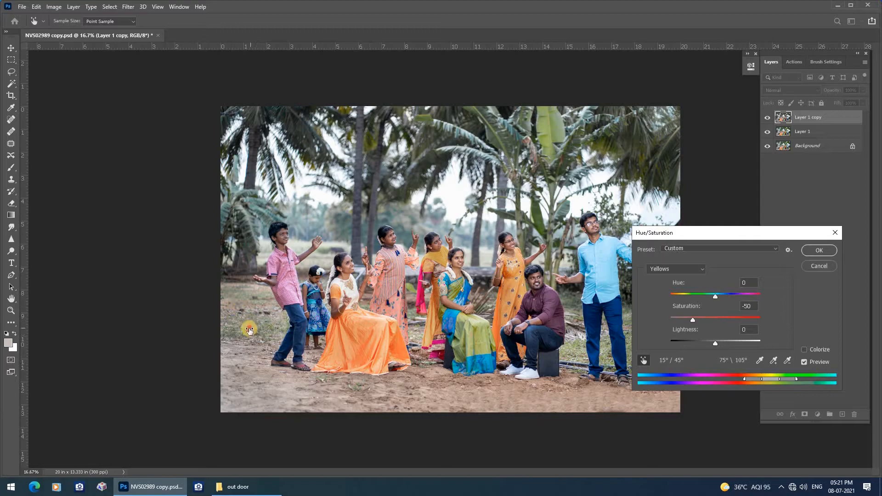
Set the Yellows saturation to -65 and apply the Hue/Saturation adjustment to Layer 1 copy.
{"action": "left_click_drag", "start_coordinate": [245, 331], "coordinate": [241, 331]}
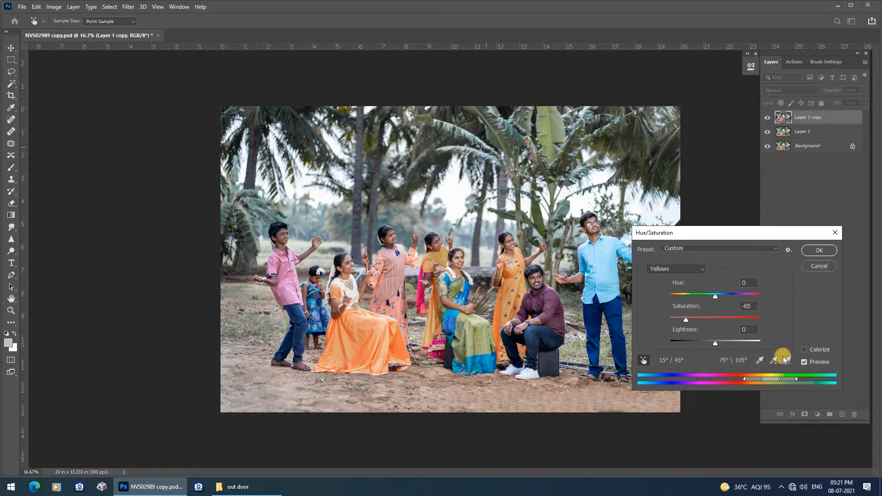
{"action": "left_click", "coordinate": [812, 254]}
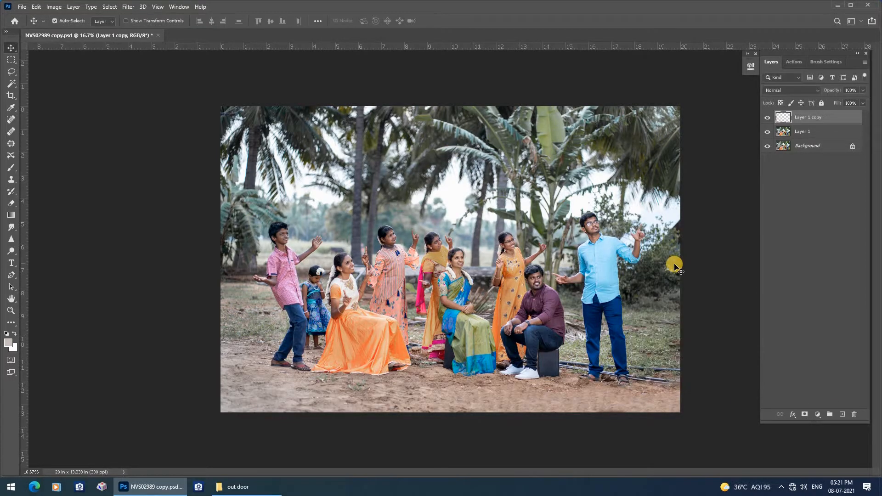
Apply a 57 px Tilt-Shift blur, widening the sharp zone from just above the people's heads down to their feet.
{"action": "left_click", "coordinate": [129, 6]}
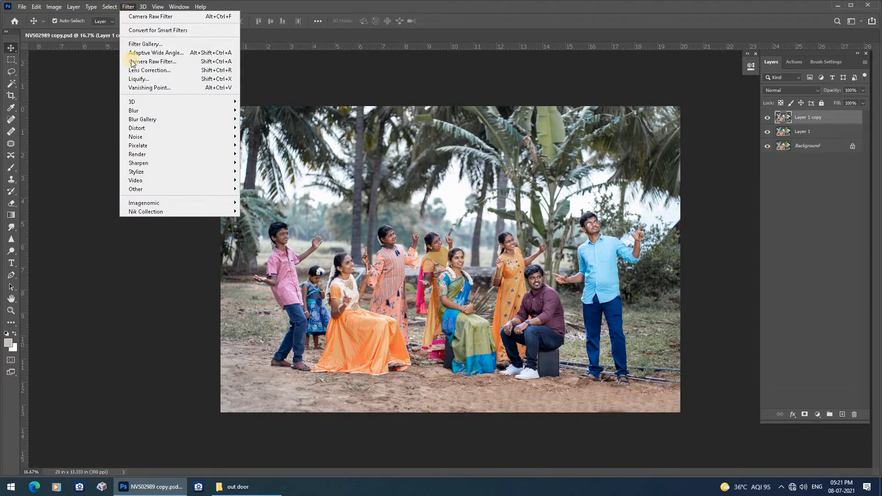
{"action": "mouse_move", "coordinate": [141, 119]}
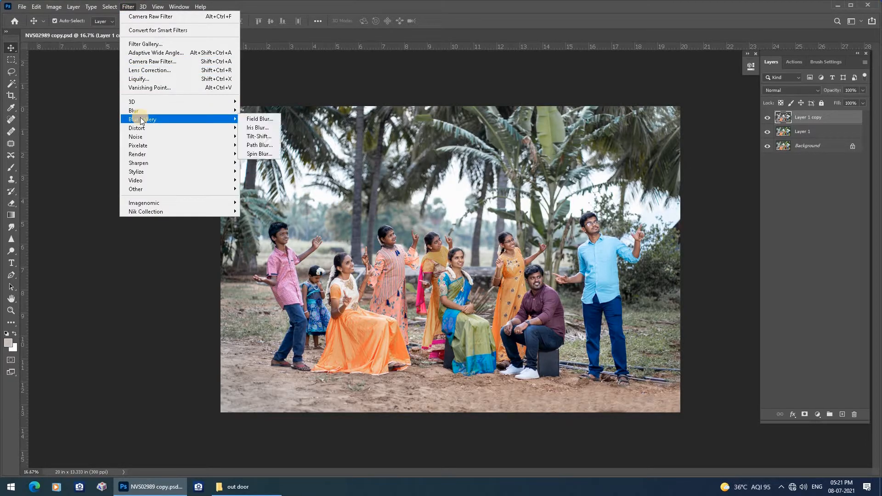
{"action": "left_click", "coordinate": [255, 134]}
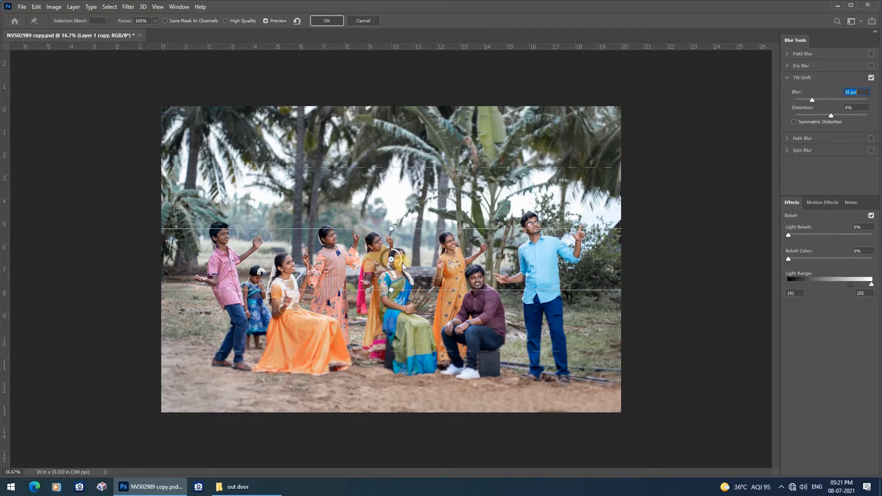
{"action": "left_click_drag", "start_coordinate": [813, 100], "coordinate": [826, 103]}
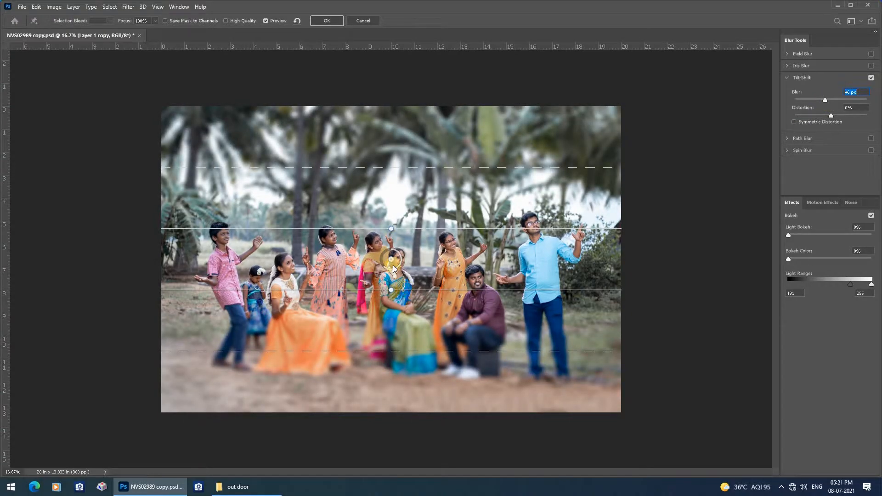
{"action": "left_click_drag", "start_coordinate": [419, 226], "coordinate": [418, 214]}
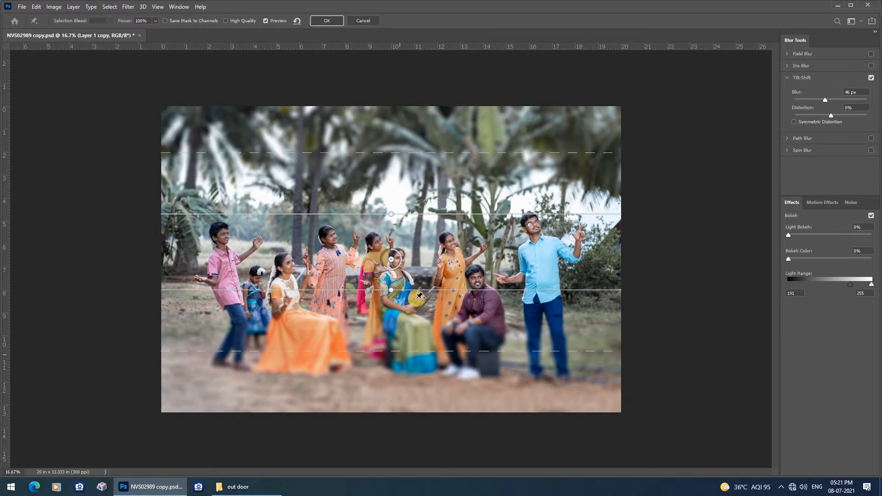
{"action": "left_click_drag", "start_coordinate": [422, 290], "coordinate": [425, 361]}
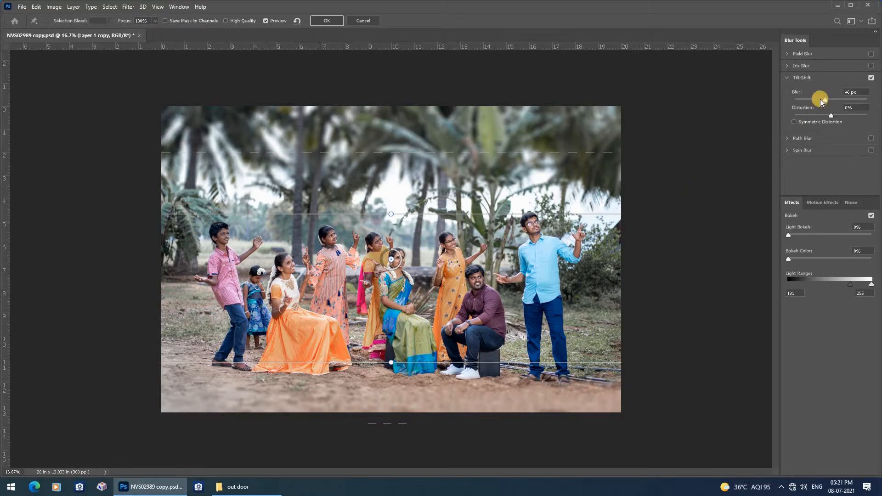
{"action": "left_click_drag", "start_coordinate": [825, 98], "coordinate": [827, 99]}
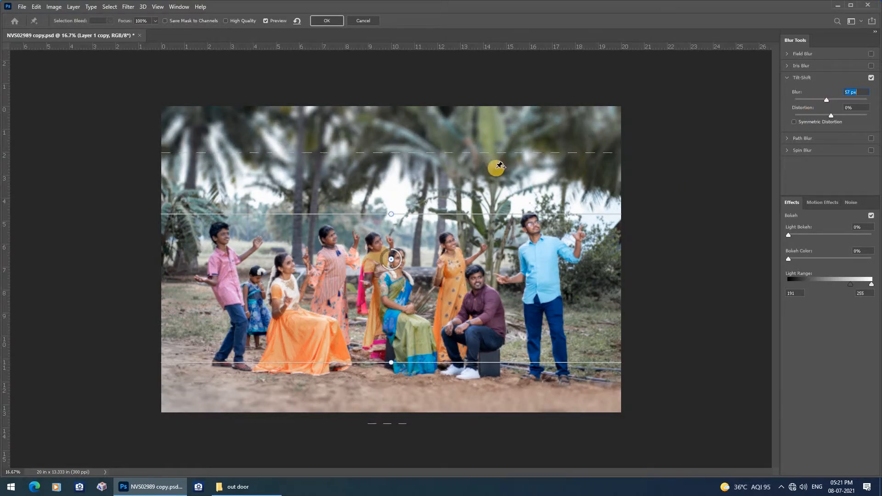
{"action": "left_click", "coordinate": [321, 21]}
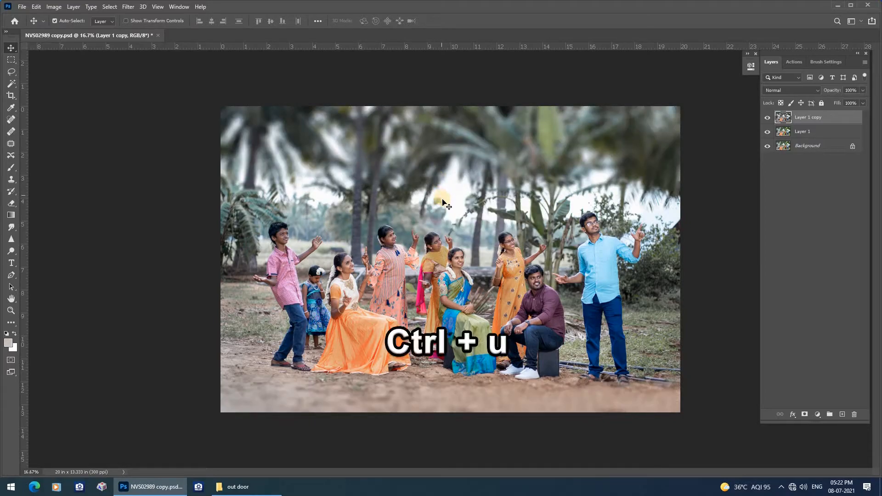
Reduce the overall (Master) saturation of Layer 1 copy to -35 with Hue/Saturation.
{"action": "key", "text": "ctrl+u"}
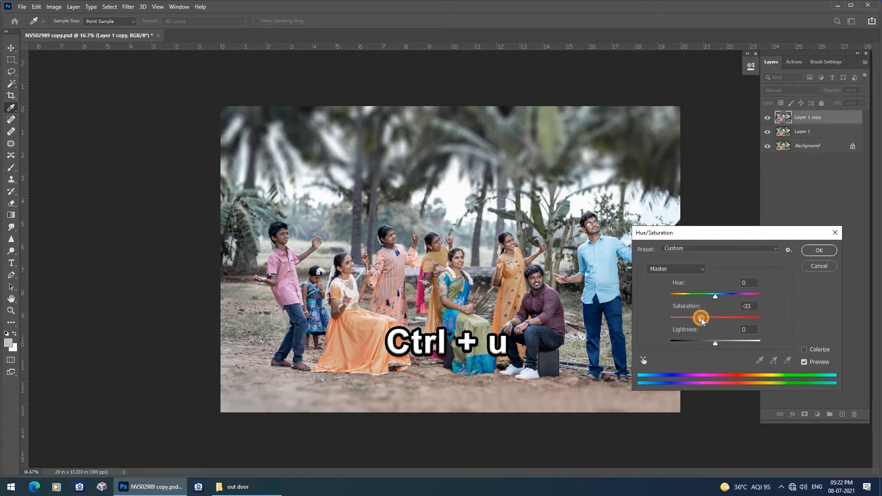
{"action": "left_click_drag", "start_coordinate": [701, 320], "coordinate": [701, 321]}
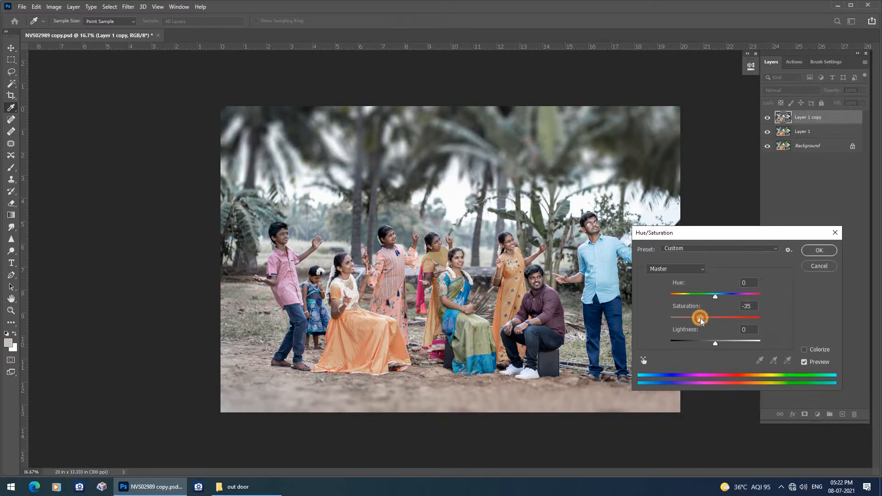
{"action": "left_click", "coordinate": [818, 253]}
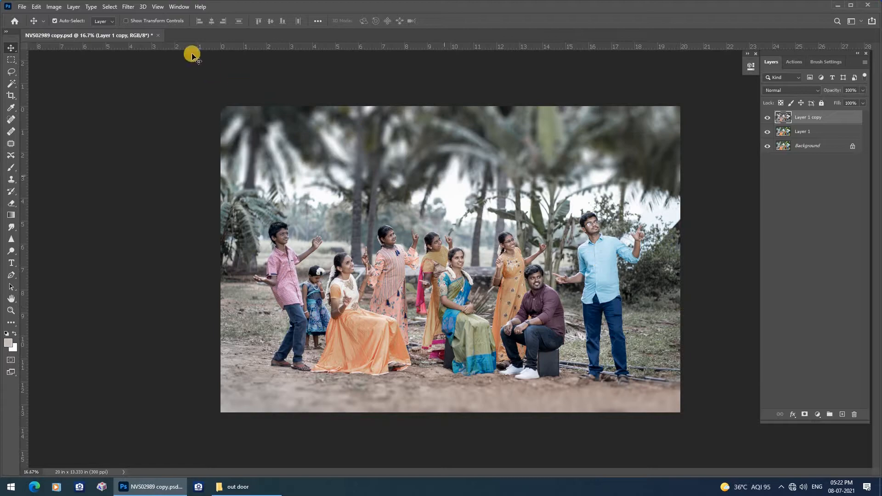
In the Camera Raw Filter, darken the photo's upper and lower edges with two graduated filters at -1.25 exposure.
{"action": "left_click", "coordinate": [130, 7]}
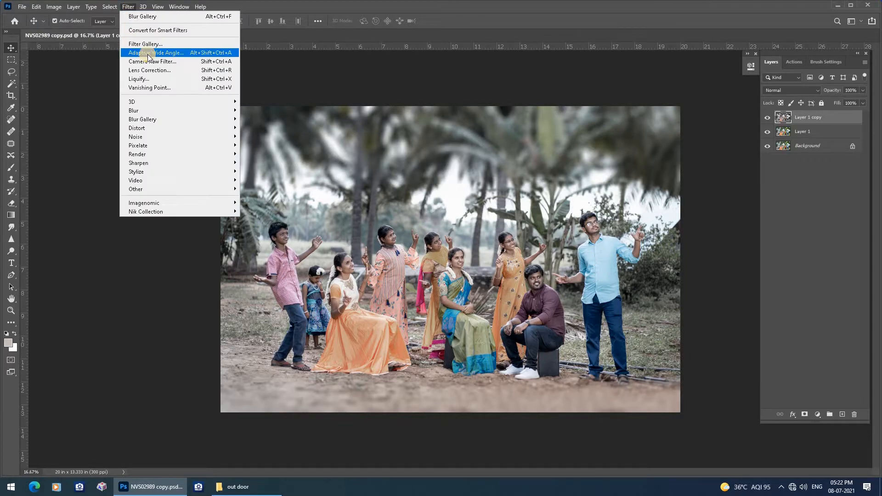
{"action": "left_click", "coordinate": [149, 62]}
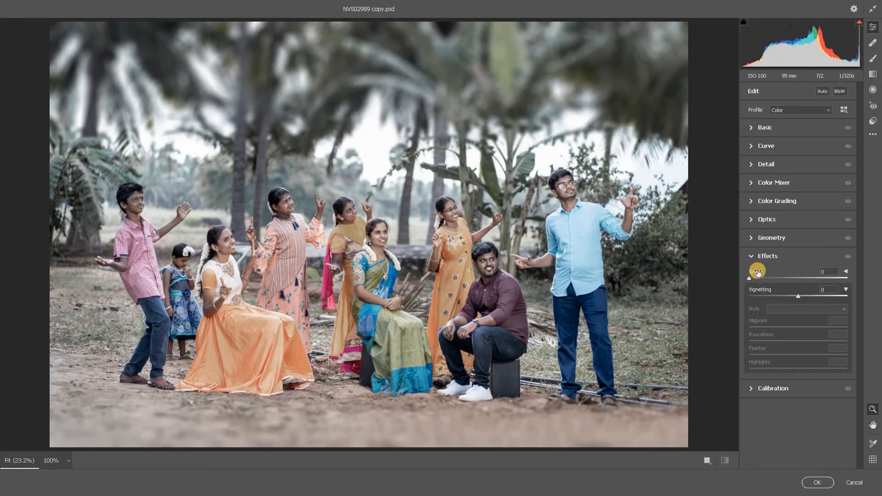
{"action": "left_click", "coordinate": [873, 75]}
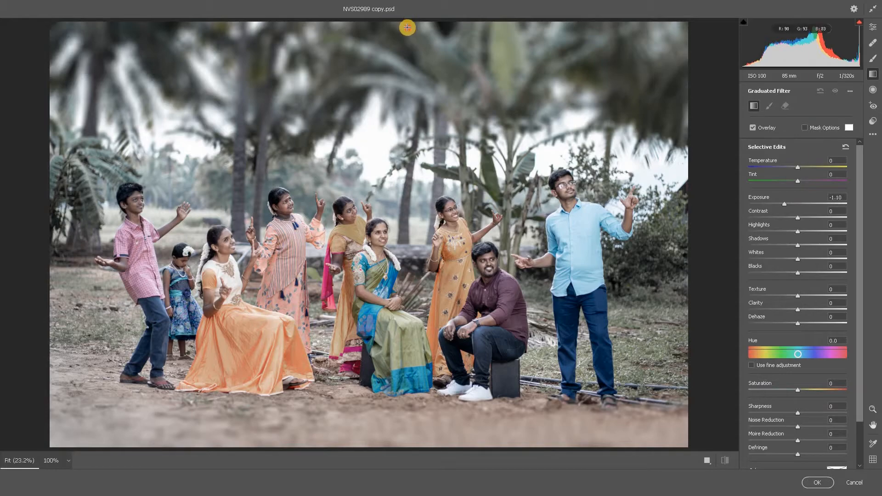
{"action": "left_click_drag", "start_coordinate": [407, 27], "coordinate": [407, 165]}
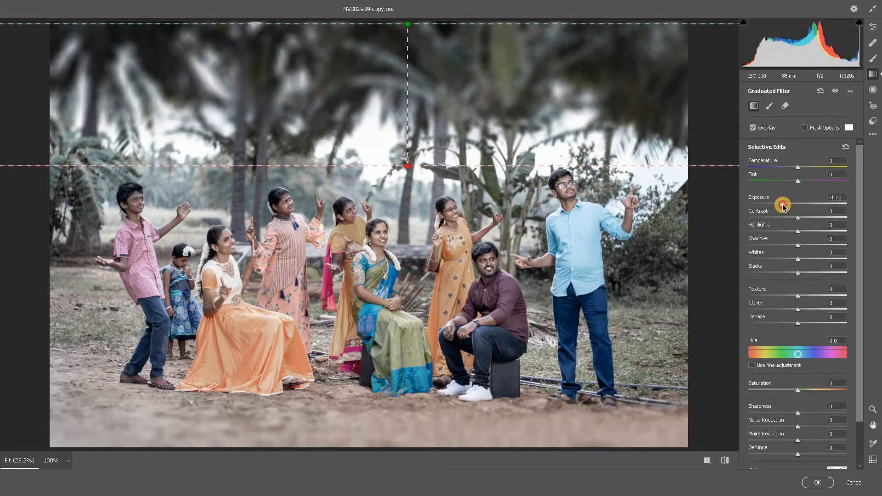
{"action": "left_click_drag", "start_coordinate": [338, 446], "coordinate": [338, 385]}
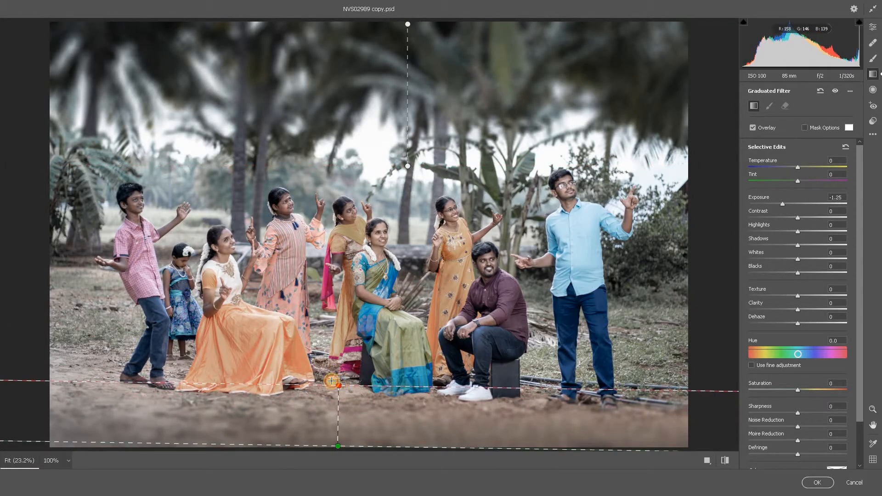
Set the Camera Raw vignetting to -14 and apply the filter.
{"action": "left_click", "coordinate": [875, 30]}
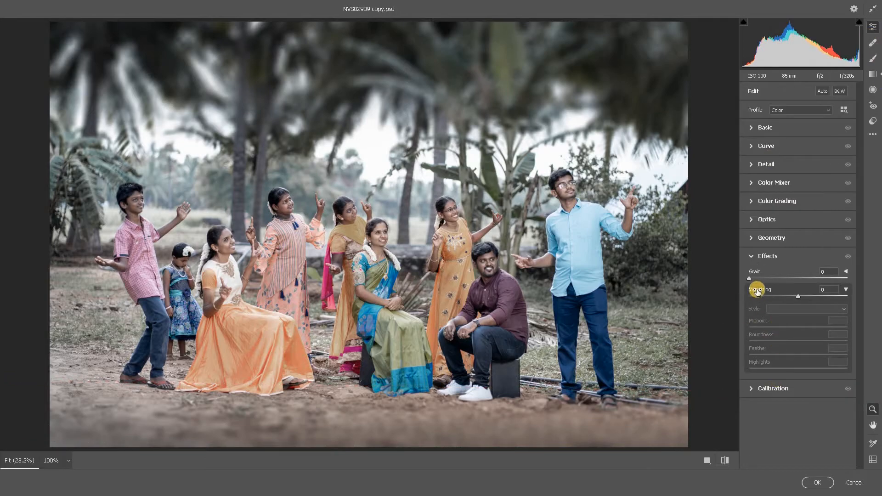
{"action": "left_click", "coordinate": [749, 260]}
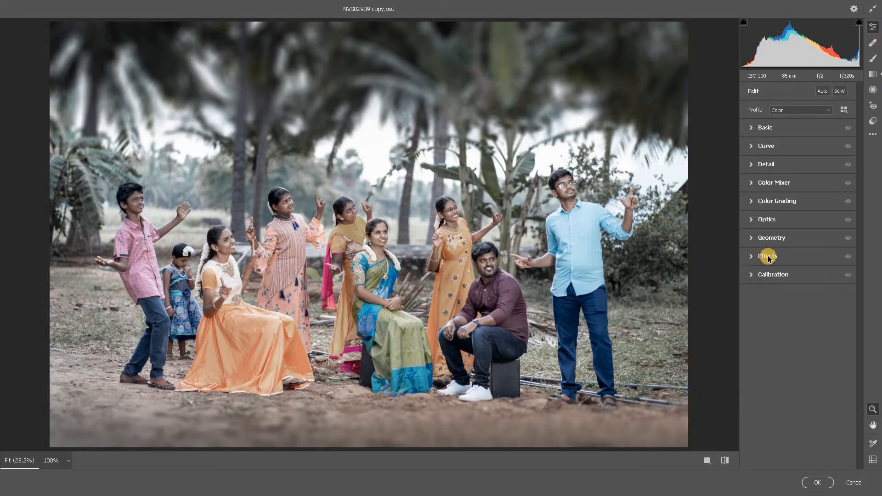
{"action": "left_click", "coordinate": [754, 257]}
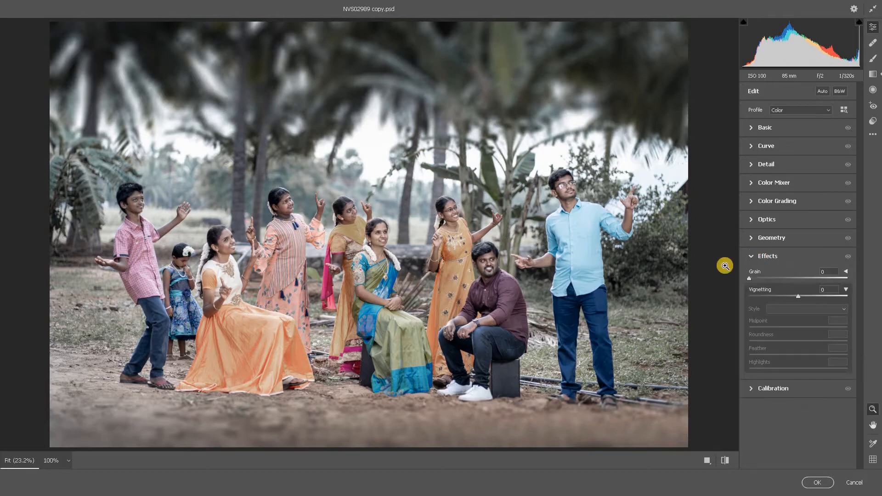
{"action": "left_click_drag", "start_coordinate": [797, 298], "coordinate": [791, 297]}
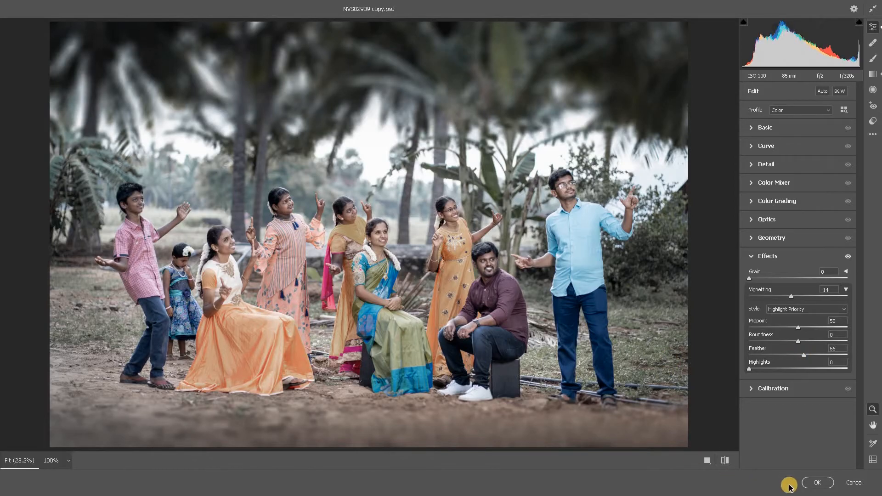
{"action": "left_click", "coordinate": [816, 484]}
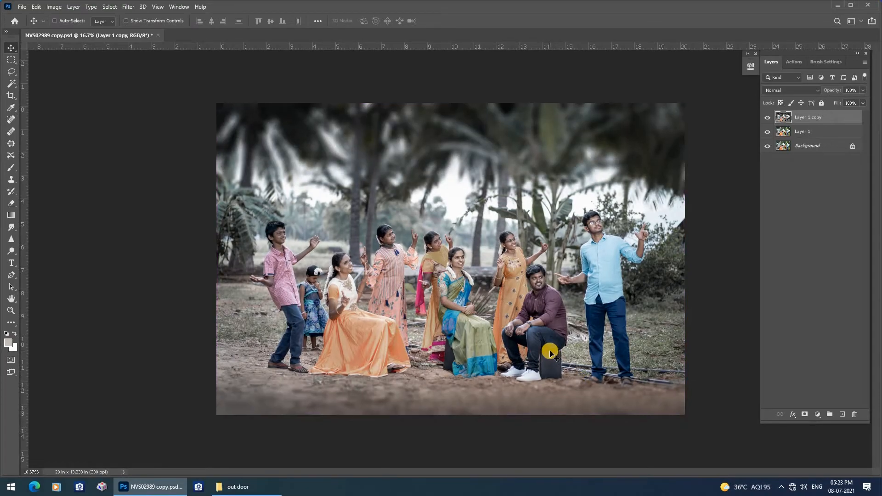
Add a layer mask to Layer 1 copy.
{"action": "key", "text": "ctrl+plus"}
{"action": "left_click_drag", "start_coordinate": [514, 333], "coordinate": [447, 293]}
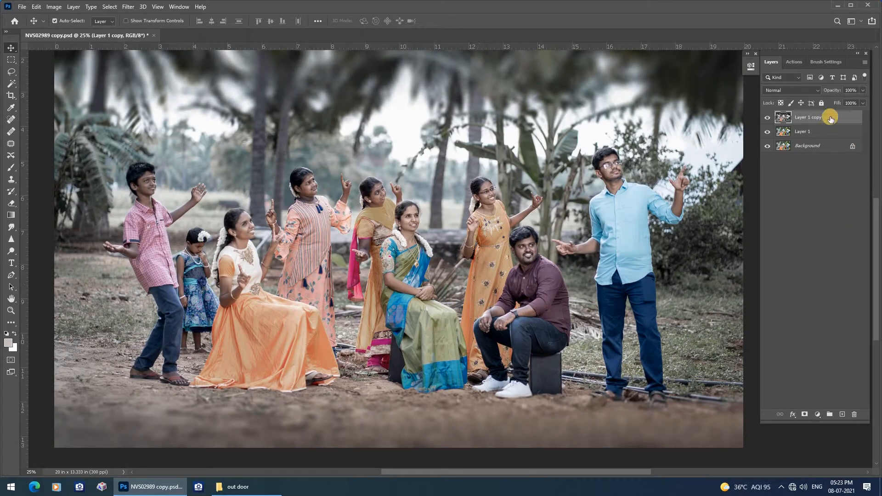
{"action": "left_click", "coordinate": [804, 415]}
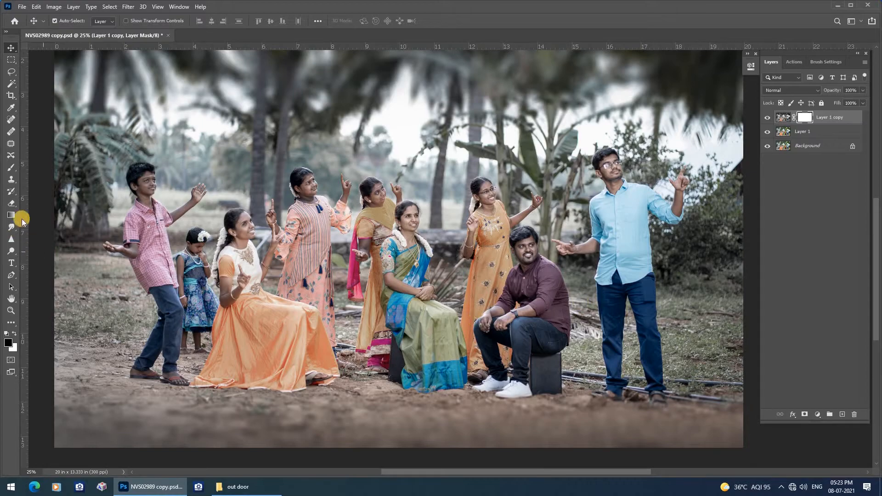
Brush black on the mask over the striped dress, the seated woman's orange dress and the boy's clothes to restore their colour.
{"action": "key", "text": "b"}
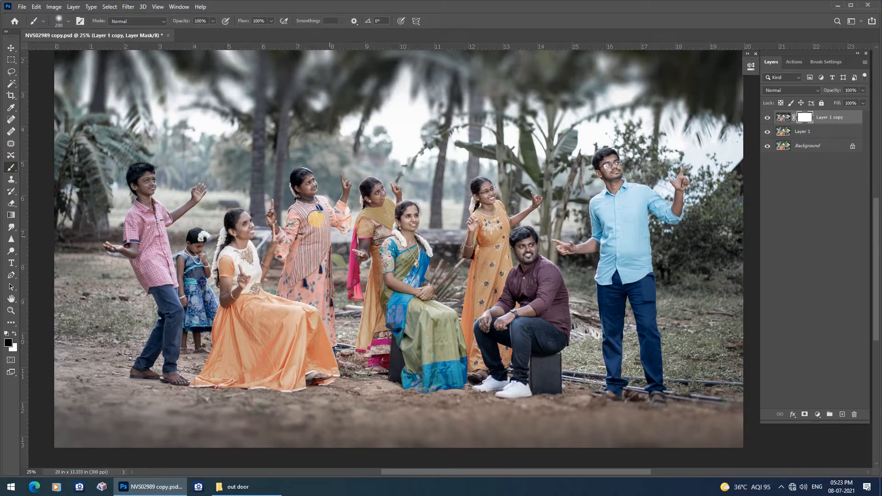
{"action": "left_click", "coordinate": [306, 259]}
{"action": "left_click_drag", "start_coordinate": [319, 243], "coordinate": [330, 250]}
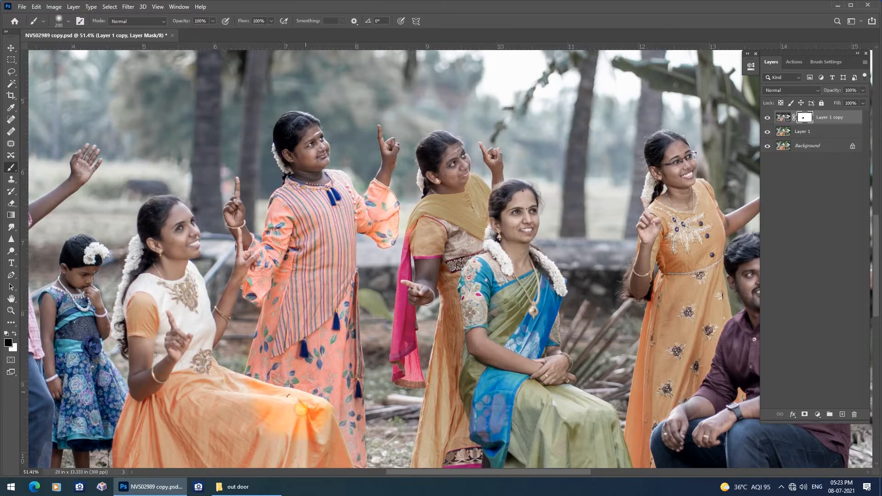
{"action": "scroll", "coordinate": [296, 368], "scroll_direction": "down", "scroll_amount": 5}
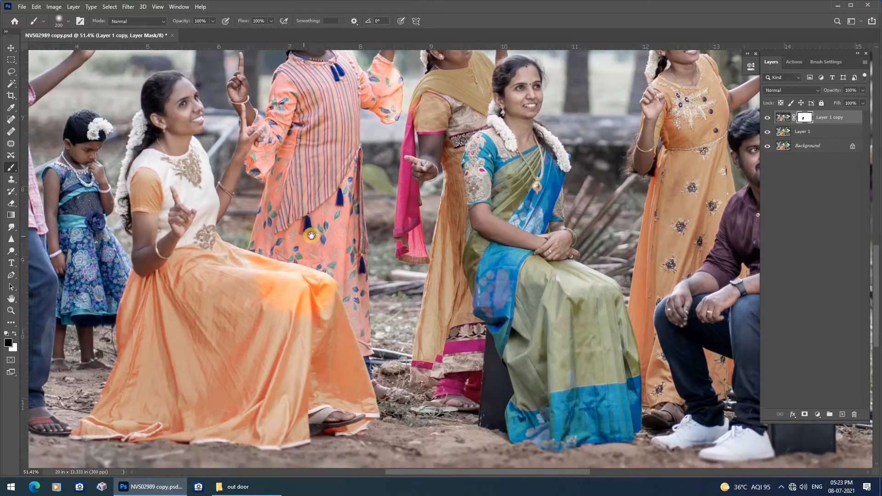
{"action": "left_click_drag", "start_coordinate": [343, 328], "coordinate": [349, 349]}
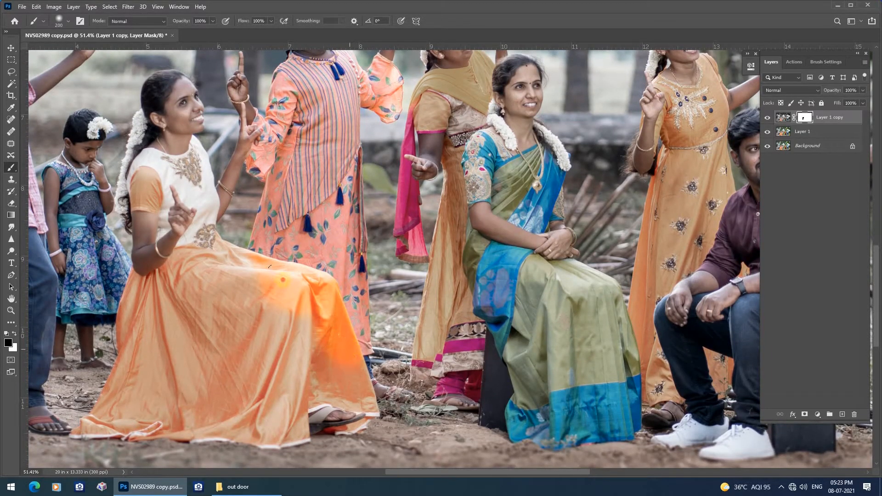
{"action": "mouse_move", "coordinate": [180, 156]}
{"action": "left_mouse_down"}
{"action": "mouse_move", "coordinate": [94, 411]}
{"action": "mouse_move", "coordinate": [182, 364]}
{"action": "mouse_move", "coordinate": [165, 324]}
{"action": "mouse_move", "coordinate": [204, 284]}
{"action": "mouse_move", "coordinate": [170, 325]}
{"action": "mouse_move", "coordinate": [272, 376]}
{"action": "mouse_move", "coordinate": [272, 410]}
{"action": "mouse_move", "coordinate": [318, 388]}
{"action": "mouse_move", "coordinate": [343, 371]}
{"action": "left_mouse_up"}
{"action": "left_click_drag", "start_coordinate": [294, 357], "coordinate": [664, 365]}
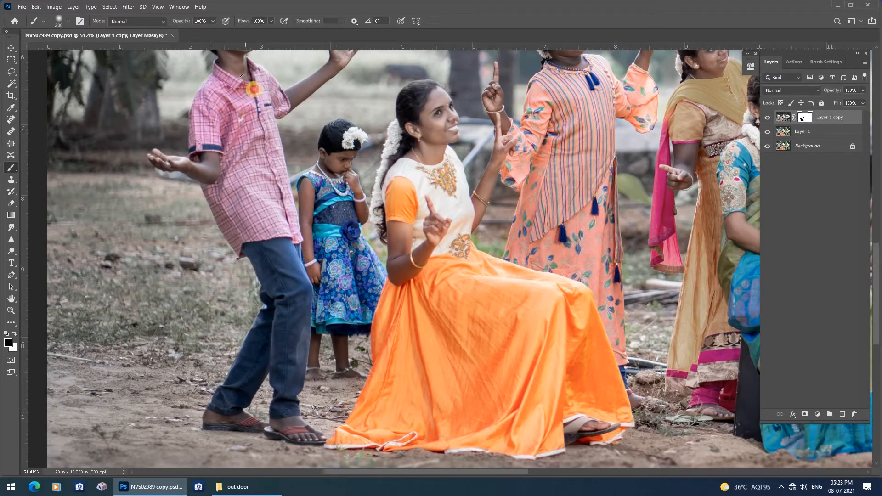
{"action": "mouse_move", "coordinate": [270, 245]}
{"action": "left_mouse_down"}
{"action": "mouse_move", "coordinate": [272, 332]}
{"action": "mouse_move", "coordinate": [240, 389]}
{"action": "mouse_move", "coordinate": [291, 362]}
{"action": "mouse_move", "coordinate": [269, 410]}
{"action": "left_mouse_up"}
Resize the brush and paint black on the mask over the standing women's yellow dresses, the green saree and the seated man's clothes.
{"action": "mouse_move", "coordinate": [756, 276]}
{"action": "left_mouse_down"}
{"action": "mouse_move", "coordinate": [526, 370]}
{"action": "mouse_move", "coordinate": [444, 297]}
{"action": "left_mouse_up"}
{"action": "key", "text": "bracketleft"}
{"action": "key", "text": "bracketleft"}
{"action": "key", "text": "bracketleft"}
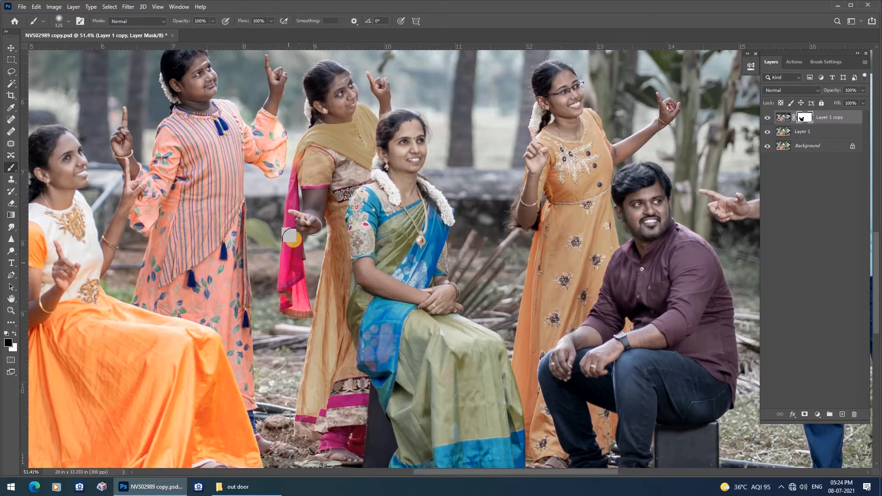
{"action": "key", "text": "bracketright"}
{"action": "mouse_move", "coordinate": [318, 148]}
{"action": "left_mouse_down"}
{"action": "mouse_move", "coordinate": [366, 133]}
{"action": "mouse_move", "coordinate": [367, 114]}
{"action": "mouse_move", "coordinate": [367, 165]}
{"action": "mouse_move", "coordinate": [322, 162]}
{"action": "mouse_move", "coordinate": [328, 194]}
{"action": "mouse_move", "coordinate": [349, 196]}
{"action": "mouse_move", "coordinate": [309, 417]}
{"action": "mouse_move", "coordinate": [303, 412]}
{"action": "mouse_move", "coordinate": [338, 444]}
{"action": "mouse_move", "coordinate": [359, 258]}
{"action": "mouse_move", "coordinate": [410, 222]}
{"action": "mouse_move", "coordinate": [404, 311]}
{"action": "mouse_move", "coordinate": [443, 317]}
{"action": "mouse_move", "coordinate": [369, 330]}
{"action": "mouse_move", "coordinate": [367, 367]}
{"action": "mouse_move", "coordinate": [415, 412]}
{"action": "mouse_move", "coordinate": [381, 293]}
{"action": "mouse_move", "coordinate": [400, 272]}
{"action": "mouse_move", "coordinate": [364, 309]}
{"action": "left_mouse_up"}
{"action": "key", "text": "bracketright"}
{"action": "key", "text": "bracketright"}
{"action": "mouse_move", "coordinate": [441, 333]}
{"action": "left_mouse_down"}
{"action": "mouse_move", "coordinate": [368, 362]}
{"action": "mouse_move", "coordinate": [342, 297]}
{"action": "mouse_move", "coordinate": [388, 342]}
{"action": "mouse_move", "coordinate": [471, 331]}
{"action": "mouse_move", "coordinate": [468, 264]}
{"action": "mouse_move", "coordinate": [487, 143]}
{"action": "mouse_move", "coordinate": [513, 191]}
{"action": "mouse_move", "coordinate": [515, 337]}
{"action": "mouse_move", "coordinate": [536, 180]}
{"action": "mouse_move", "coordinate": [598, 141]}
{"action": "mouse_move", "coordinate": [585, 265]}
{"action": "mouse_move", "coordinate": [556, 294]}
{"action": "mouse_move", "coordinate": [514, 306]}
{"action": "mouse_move", "coordinate": [649, 270]}
{"action": "mouse_move", "coordinate": [654, 177]}
{"action": "mouse_move", "coordinate": [630, 142]}
{"action": "left_mouse_up"}
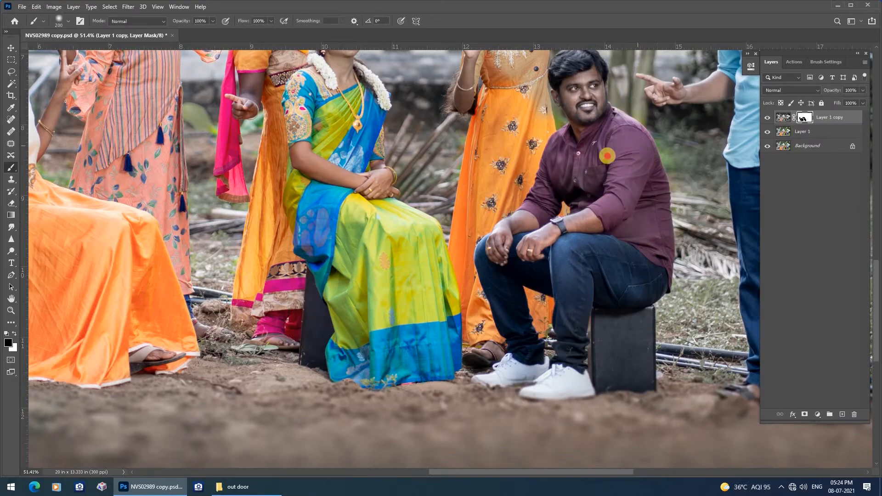
Paint white on the mask over the background beside the seated man to remove the colour spill.
{"action": "key", "text": "space"}
{"action": "key", "text": "x"}
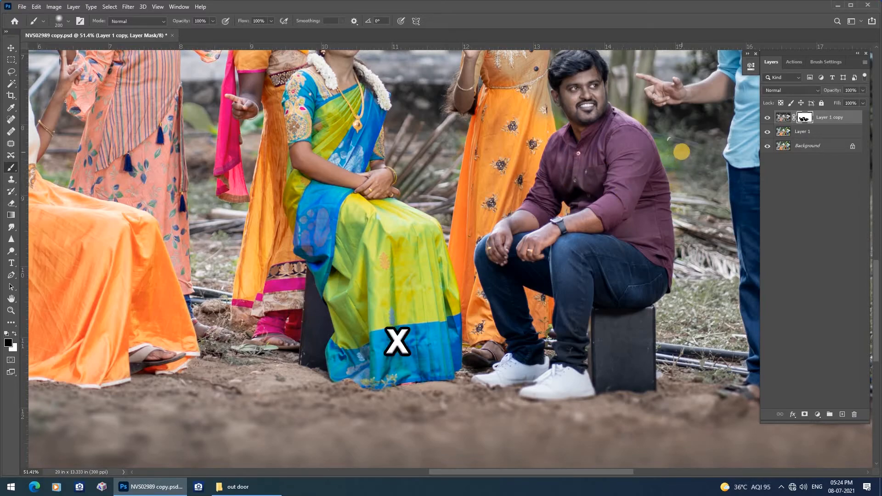
{"action": "key", "text": "x"}
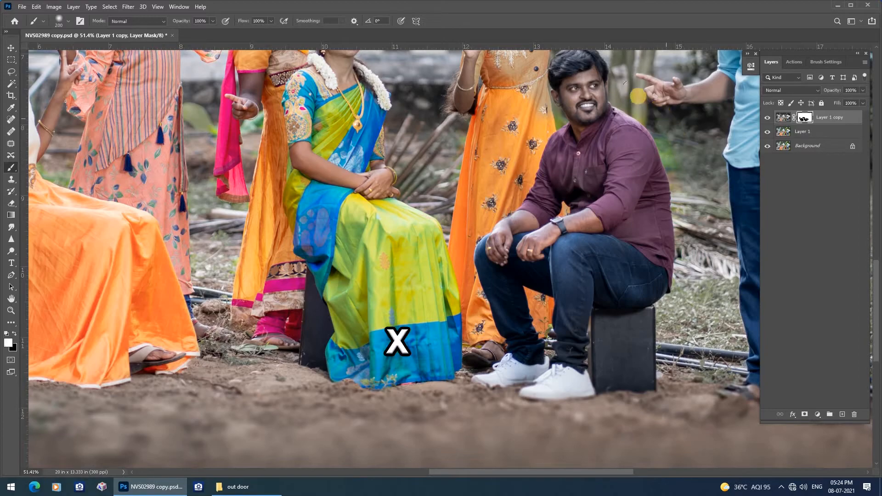
{"action": "mouse_move", "coordinate": [636, 92]}
{"action": "left_mouse_down"}
{"action": "mouse_move", "coordinate": [688, 153]}
{"action": "mouse_move", "coordinate": [699, 266]}
{"action": "left_mouse_up"}
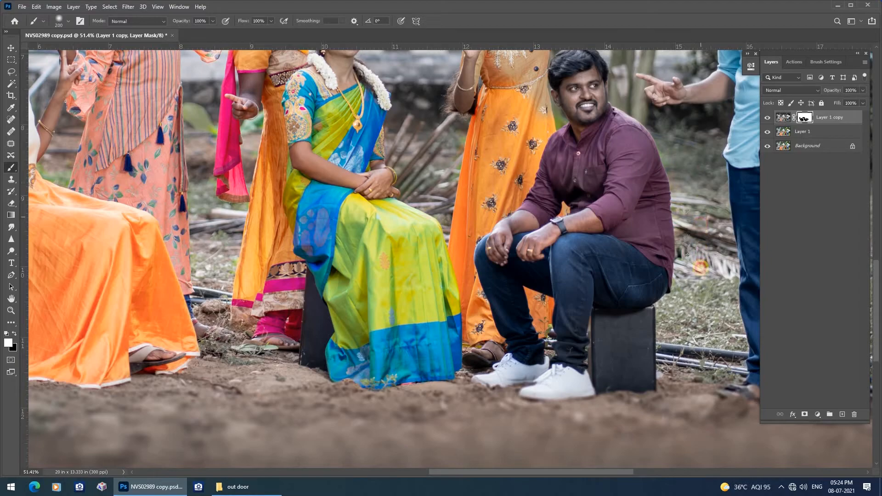
Brush black on the mask over the bodice and waist of the standing bespectacled woman's orange dress to restore its colour.
{"action": "key", "text": "x"}
{"action": "scroll", "coordinate": [577, 231], "scroll_direction": "up", "scroll_amount": 5}
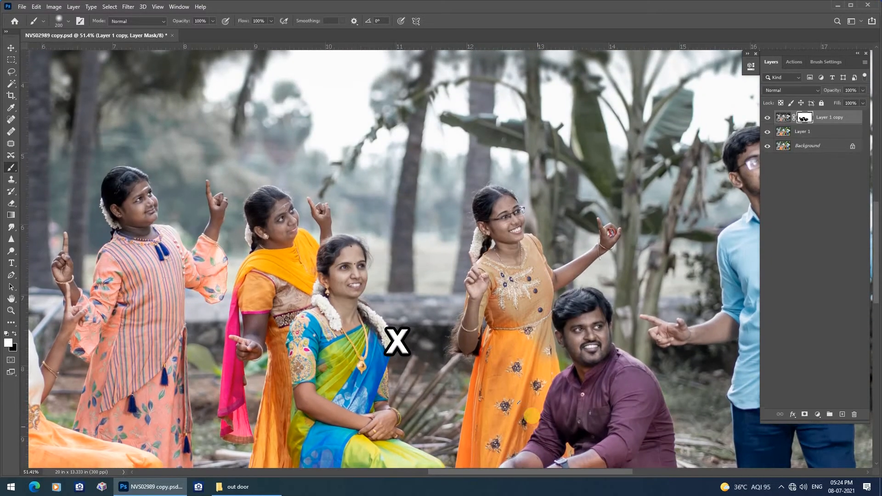
{"action": "key", "text": "x"}
{"action": "left_click_drag", "start_coordinate": [533, 335], "coordinate": [530, 274]}
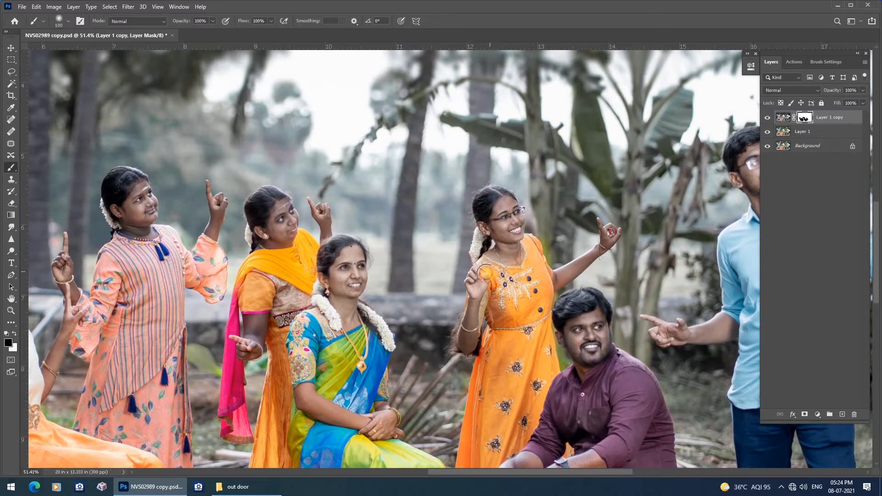
Enlarge the brush to 200 and paint black on the mask over the standing man's light blue shirt.
{"action": "left_click_drag", "start_coordinate": [666, 350], "coordinate": [243, 282]}
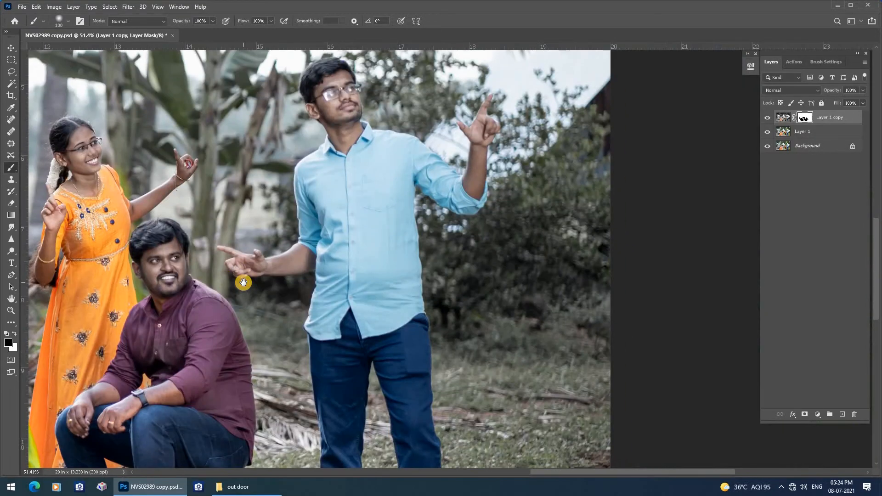
{"action": "key", "text": "bracketright"}
{"action": "key", "text": "bracketright"}
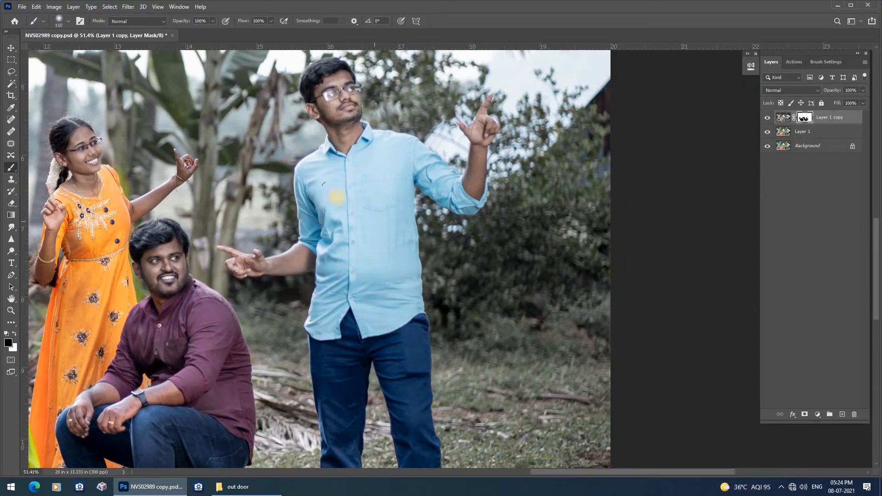
{"action": "mouse_move", "coordinate": [317, 201]}
{"action": "left_mouse_down"}
{"action": "mouse_move", "coordinate": [318, 237]}
{"action": "mouse_move", "coordinate": [360, 207]}
{"action": "left_mouse_up"}
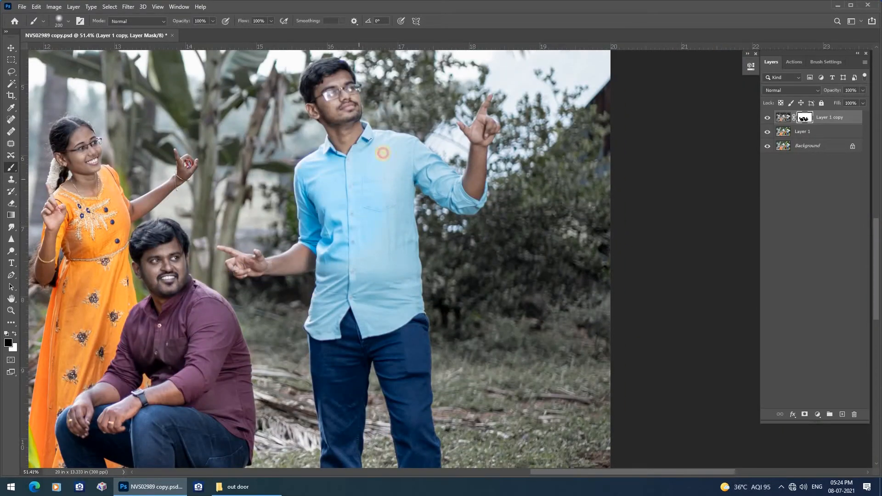
{"action": "mouse_move", "coordinate": [337, 313]}
{"action": "left_mouse_down"}
{"action": "mouse_move", "coordinate": [345, 334]}
{"action": "mouse_move", "coordinate": [393, 347]}
{"action": "left_mouse_up"}
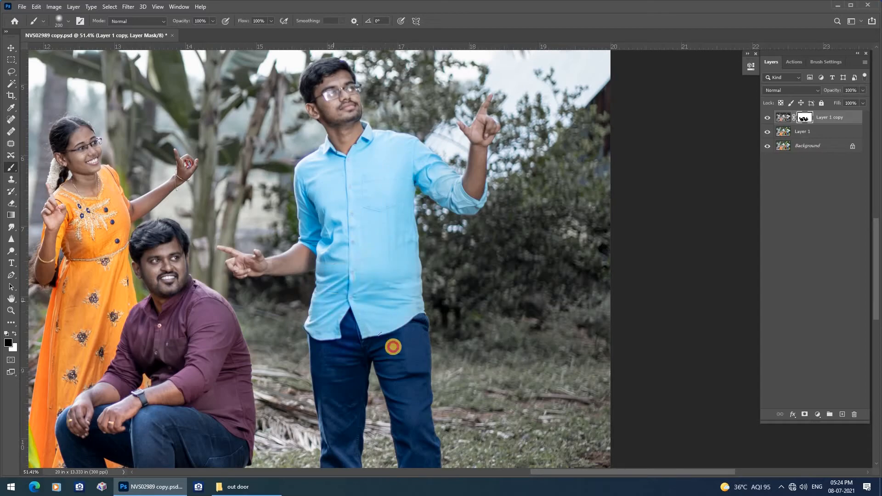
Reduce the brush to 125 and paint black on the mask over the standing man's blue trousers down to the ankles.
{"action": "mouse_move", "coordinate": [370, 318]}
{"action": "left_mouse_down"}
{"action": "mouse_move", "coordinate": [372, 85]}
{"action": "mouse_move", "coordinate": [342, 99]}
{"action": "mouse_move", "coordinate": [354, 308]}
{"action": "mouse_move", "coordinate": [354, 283]}
{"action": "left_mouse_up"}
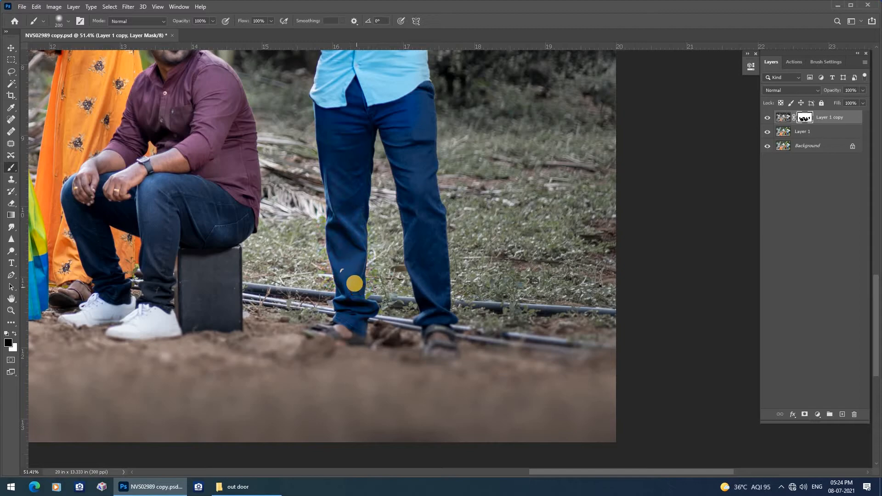
{"action": "key", "text": "["}
{"action": "key", "text": "["}
{"action": "key", "text": "["}
{"action": "left_click_drag", "start_coordinate": [342, 93], "coordinate": [351, 314]}
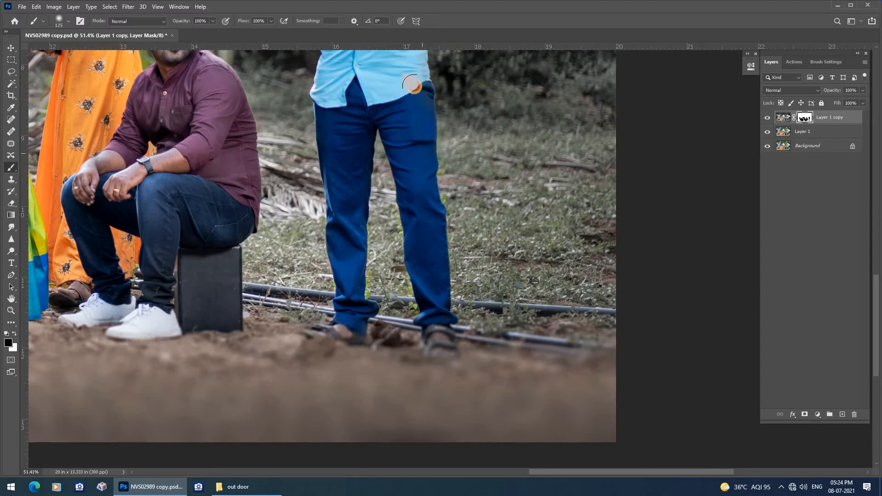
Compare the whole photo with and without Layer 1 copy, and inspect its masked areas with Background and Layer 1 hidden.
{"action": "key", "text": "ctrl+minus"}
{"action": "key", "text": "ctrl+minus"}
{"action": "key", "text": "ctrl+minus"}
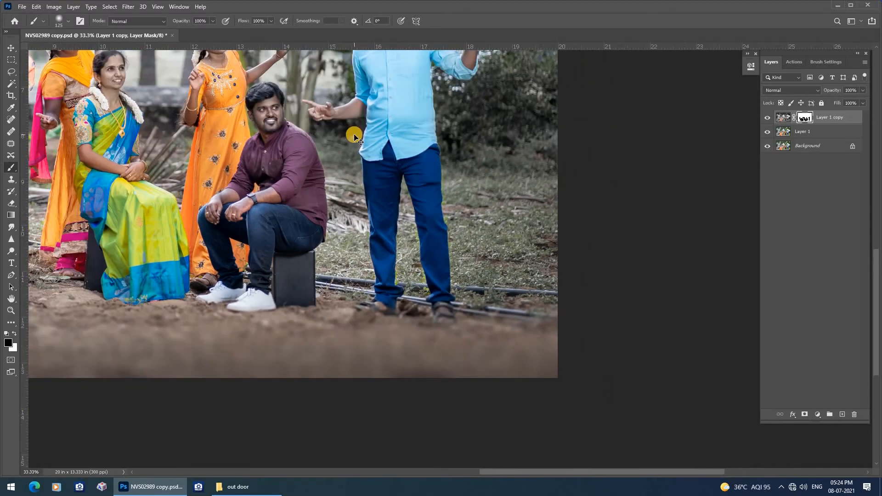
{"action": "key", "text": "ctrl+minus"}
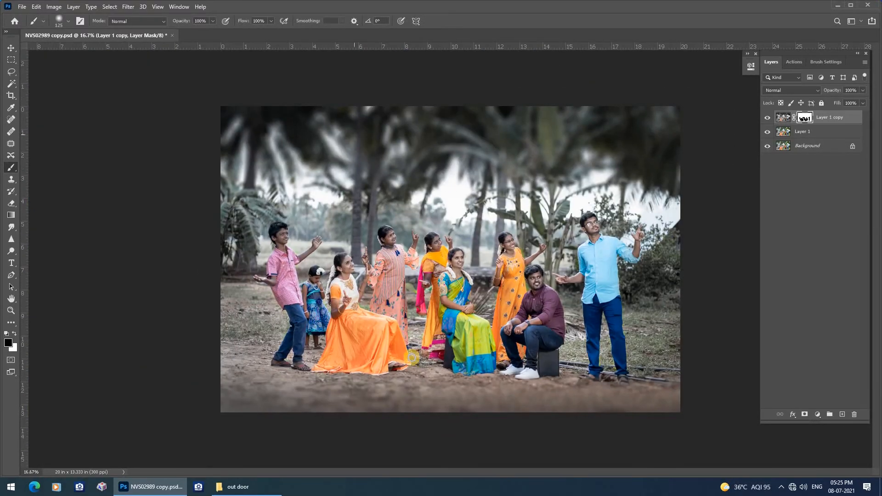
{"action": "key", "text": "v"}
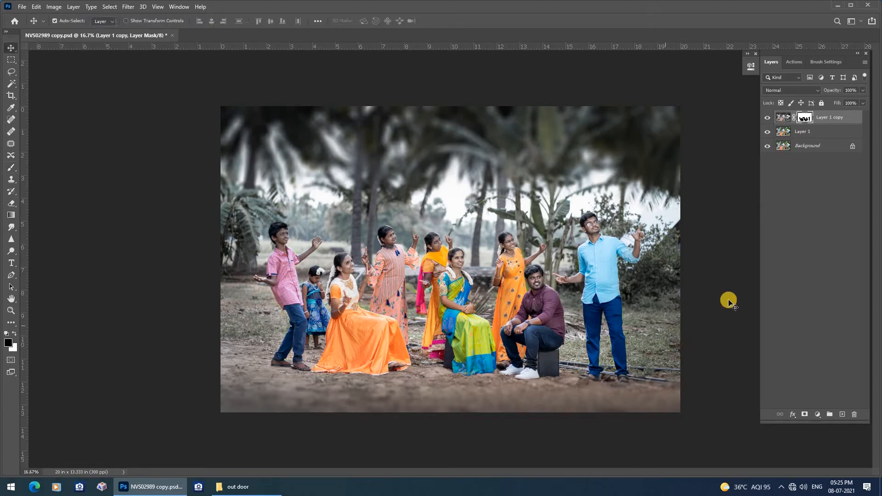
{"action": "left_click", "coordinate": [768, 117]}
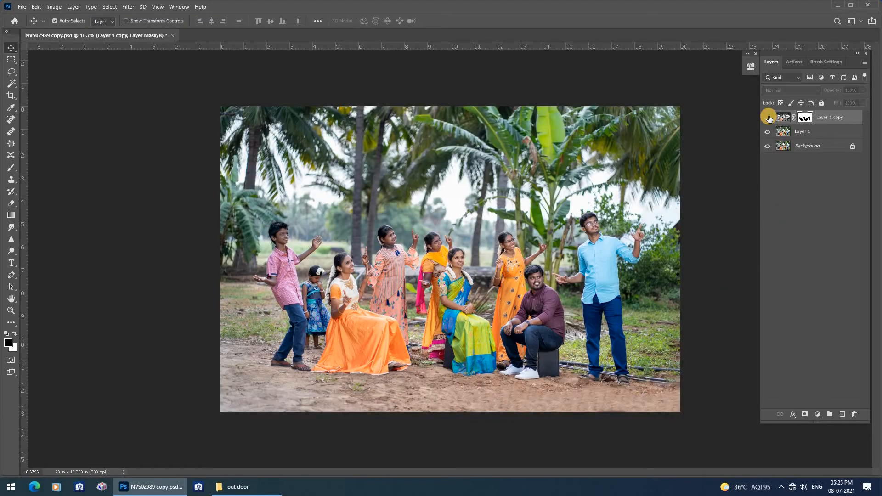
{"action": "left_click", "coordinate": [767, 118]}
{"action": "left_click", "coordinate": [767, 146]}
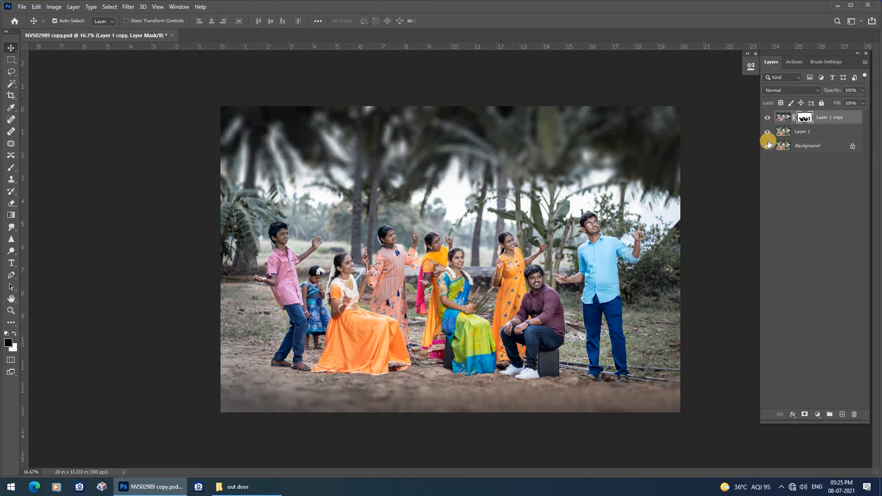
{"action": "left_click", "coordinate": [767, 132]}
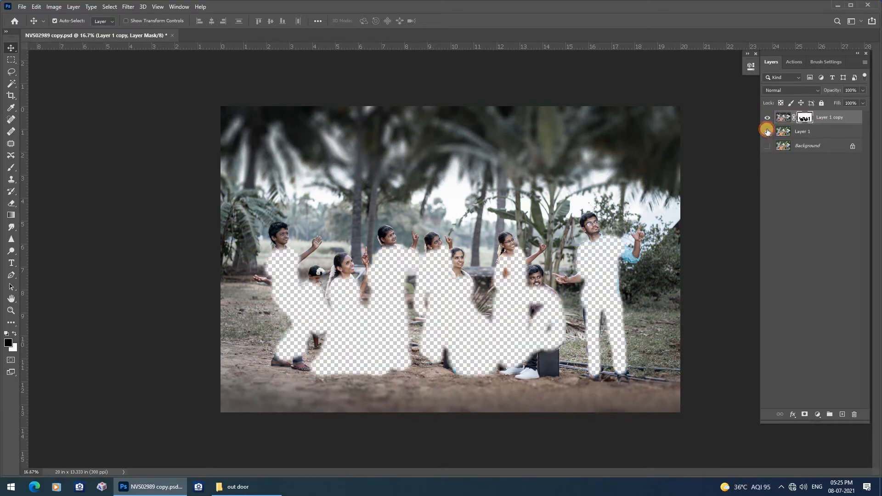
{"action": "left_click", "coordinate": [767, 132]}
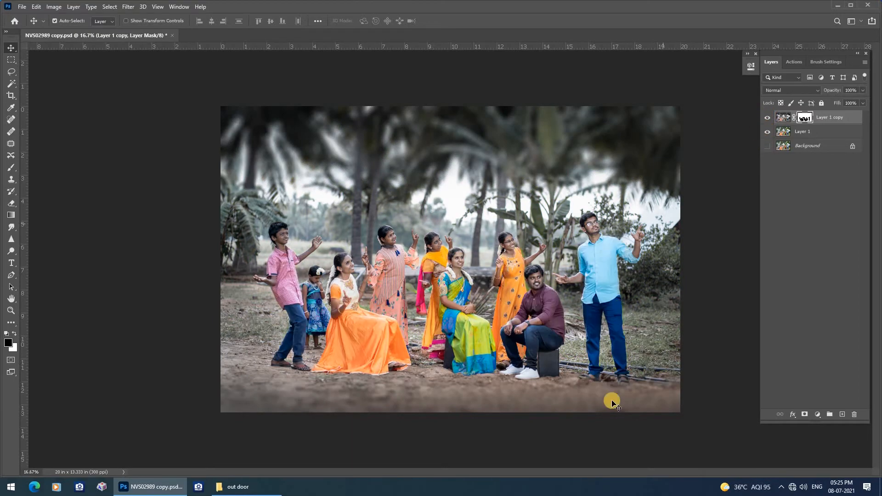
Duplicate Layer 1 and Layer 1 copy together and merge the two duplicates into one layer.
{"action": "left_click", "coordinate": [814, 131]}
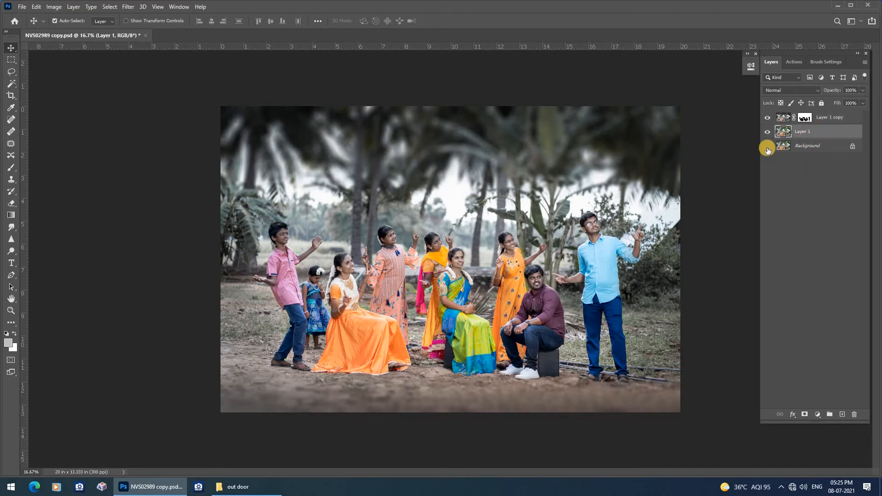
{"action": "left_click", "coordinate": [831, 115], "text": "ctrl"}
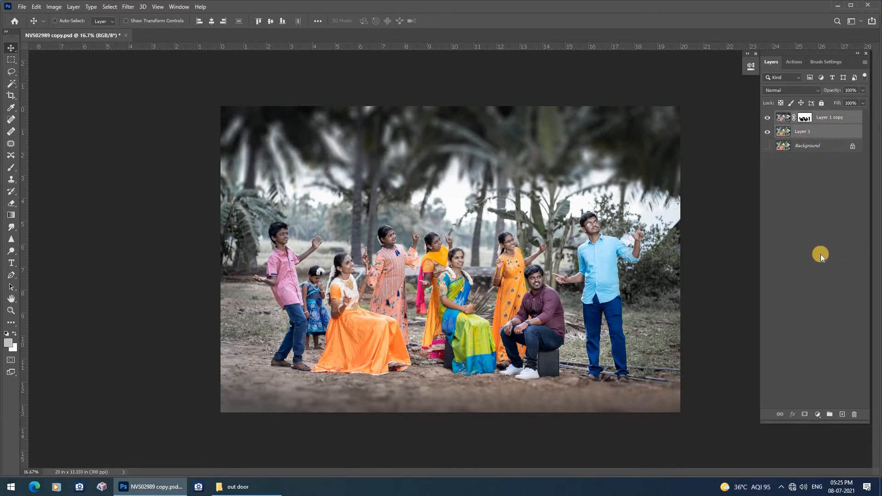
{"action": "key", "text": "ctrl+j"}
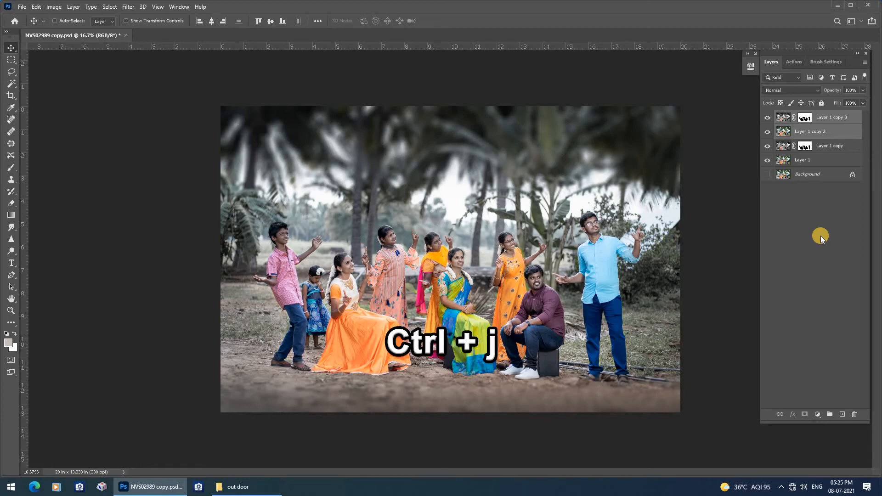
{"action": "key", "text": "ctrl+e"}
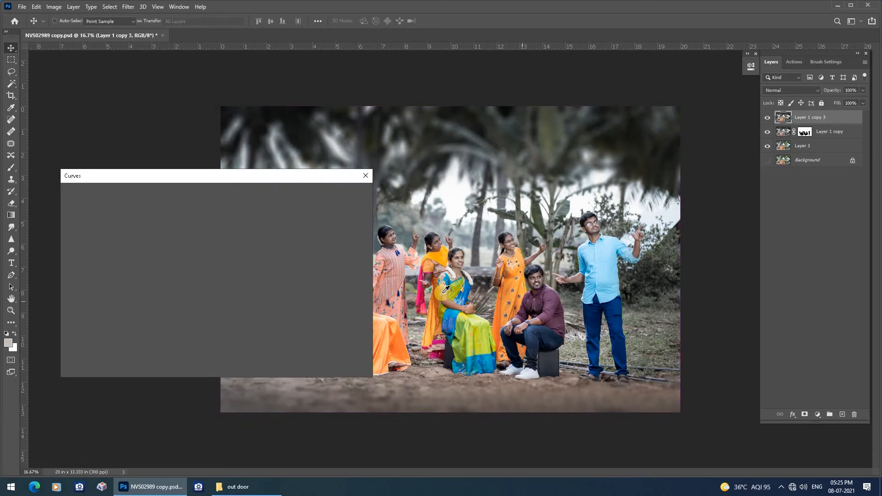
Brighten the merged layer's midtones with an RGB Curves point at input 123, output 135.
{"action": "key", "text": "ctrl+m"}
{"action": "left_click_drag", "start_coordinate": [232, 182], "coordinate": [709, 220]}
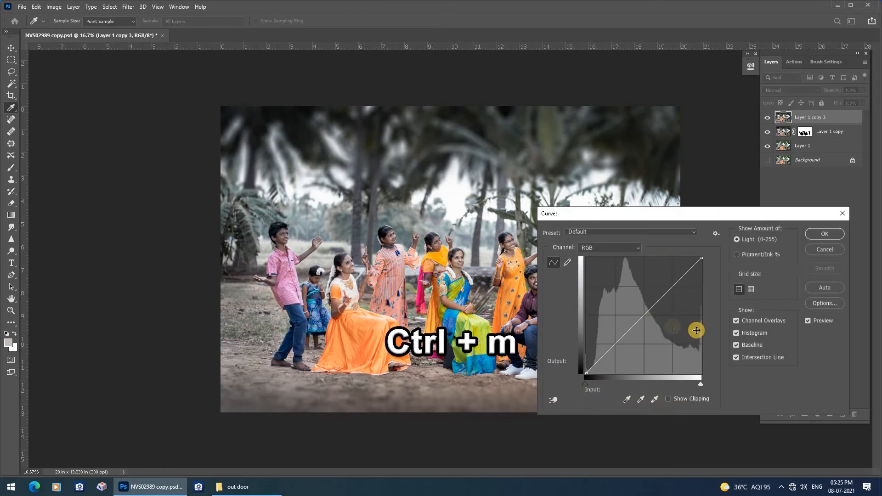
{"action": "left_click", "coordinate": [642, 312]}
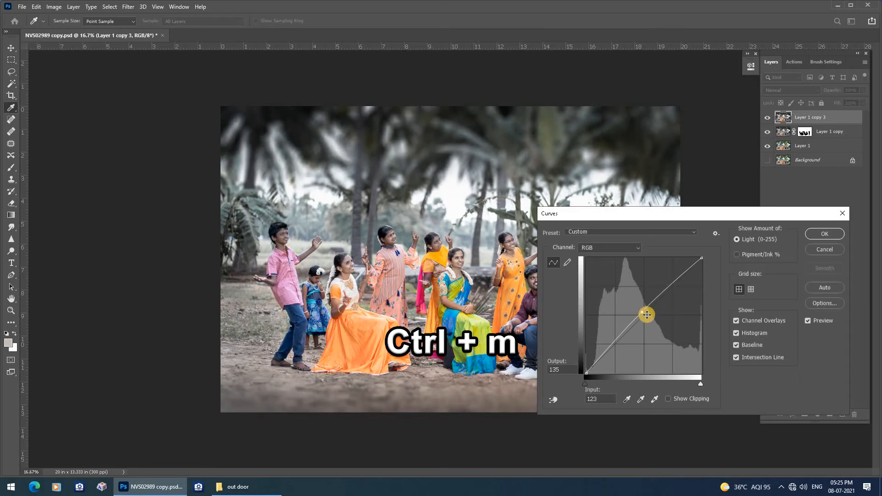
{"action": "left_click", "coordinate": [817, 233]}
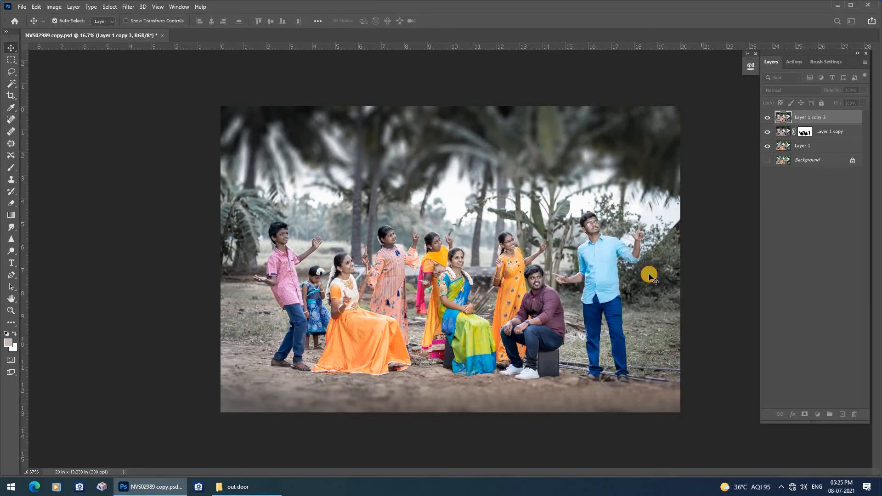
Increase the merged layer's contrast with Levels by moving the black and white input points slightly inward.
{"action": "key", "text": "ctrl+l"}
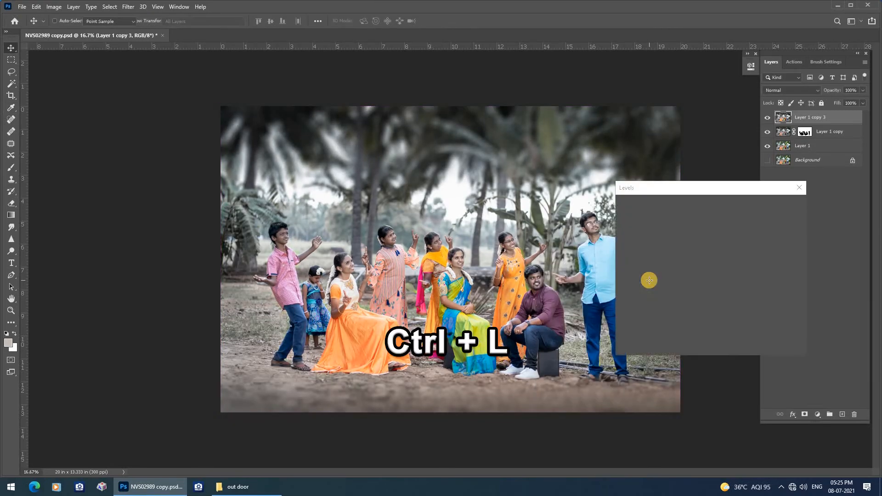
{"action": "left_click_drag", "start_coordinate": [629, 294], "coordinate": [632, 294]}
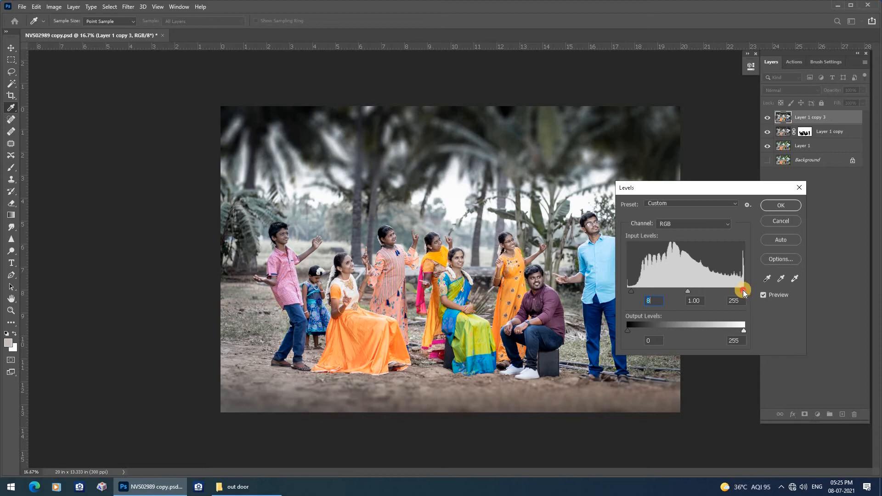
{"action": "left_click_drag", "start_coordinate": [743, 290], "coordinate": [741, 291]}
{"action": "left_click", "coordinate": [784, 206]}
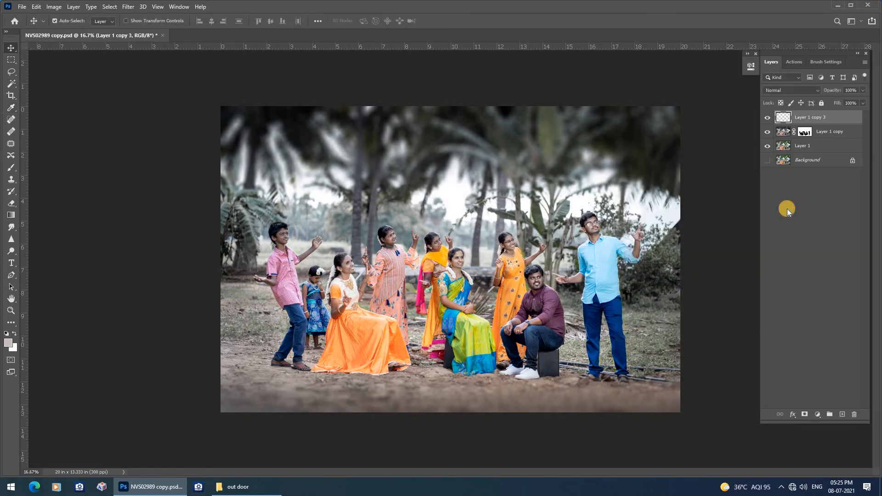
Show the Background layer, hide Layer 1 copy, and compare the photo with and without Layer 1 copy 3.
{"action": "left_click", "coordinate": [766, 160]}
{"action": "left_click", "coordinate": [767, 132]}
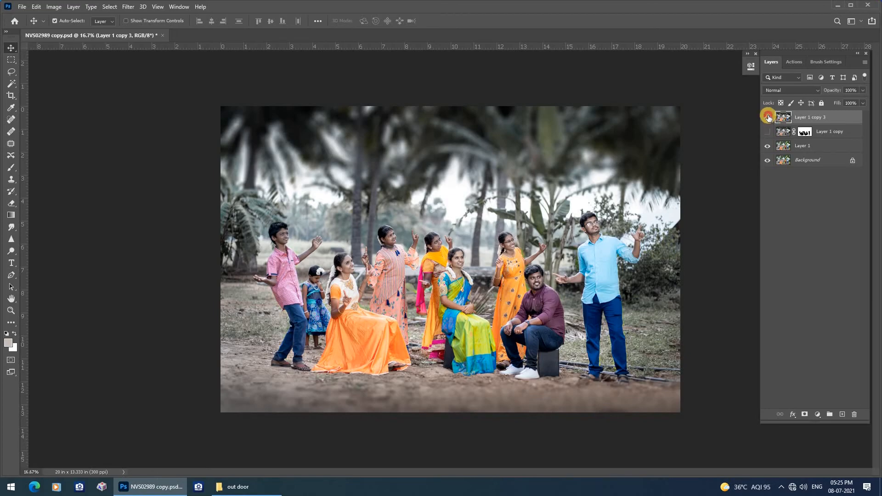
{"action": "left_click", "coordinate": [767, 118]}
{"action": "left_click", "coordinate": [768, 117]}
{"action": "left_click", "coordinate": [768, 117]}
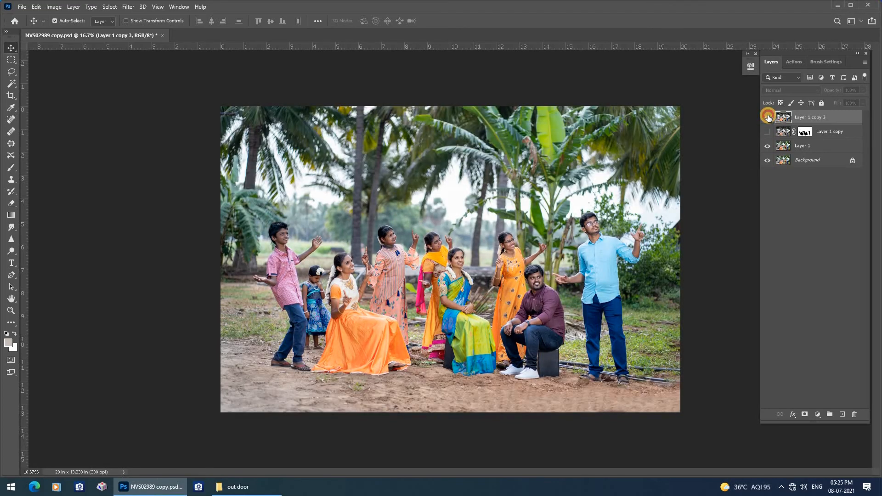
{"action": "left_click", "coordinate": [767, 118]}
{"action": "left_click", "coordinate": [767, 118]}
{"action": "left_click", "coordinate": [768, 118]}
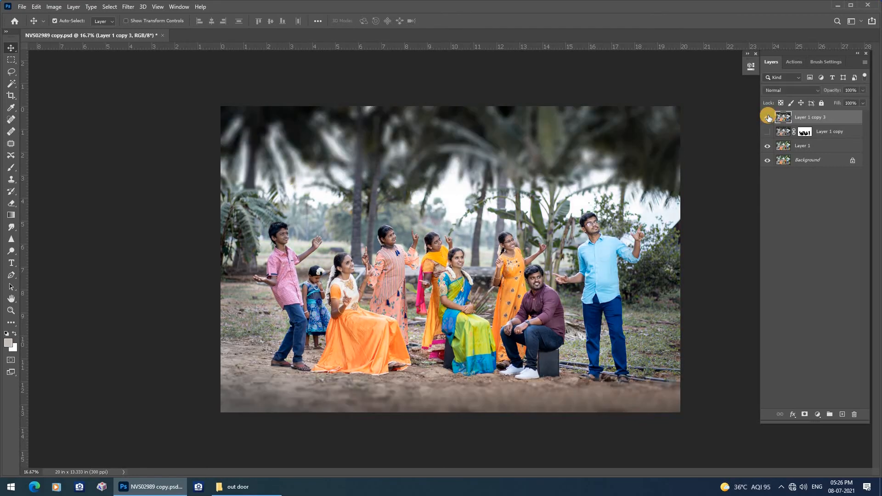
Minimise the Photoshop window to return to the desktop.
{"action": "left_click", "coordinate": [837, 6]}
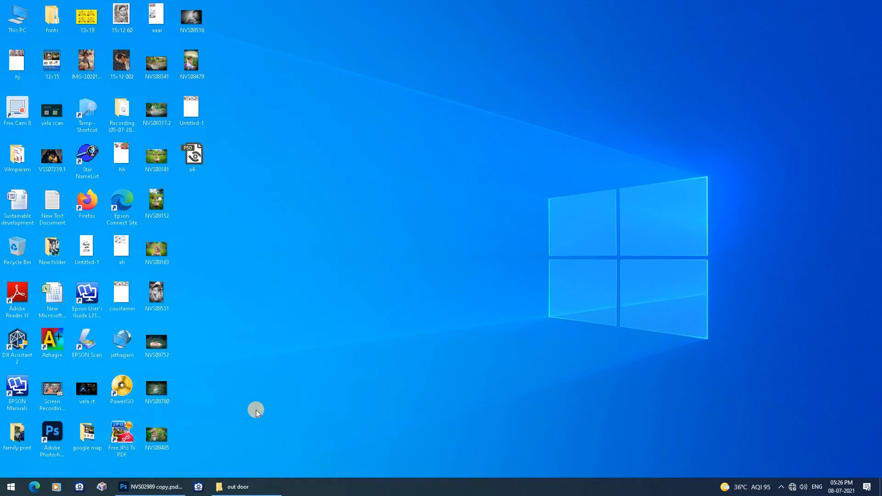